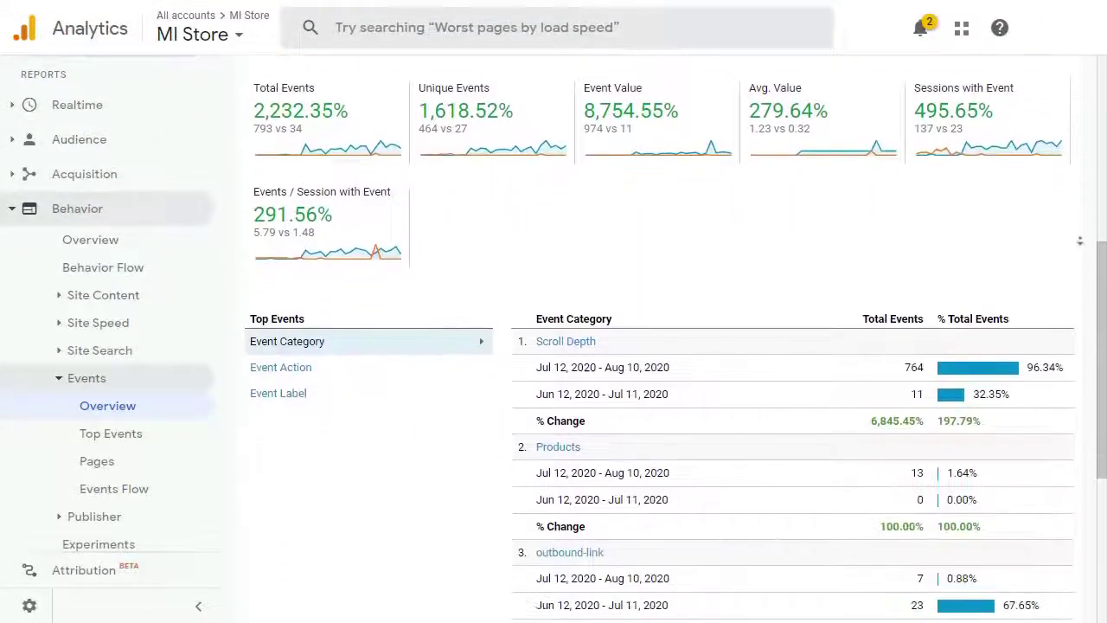
{"action": "scroll", "coordinate": [1080, 242], "scroll_direction": "down", "scroll_amount": 1}
{"action": "scroll", "coordinate": [1080, 241], "scroll_direction": "down", "scroll_amount": 1}
{"action": "scroll", "coordinate": [1080, 242], "scroll_direction": "down", "scroll_amount": 1}
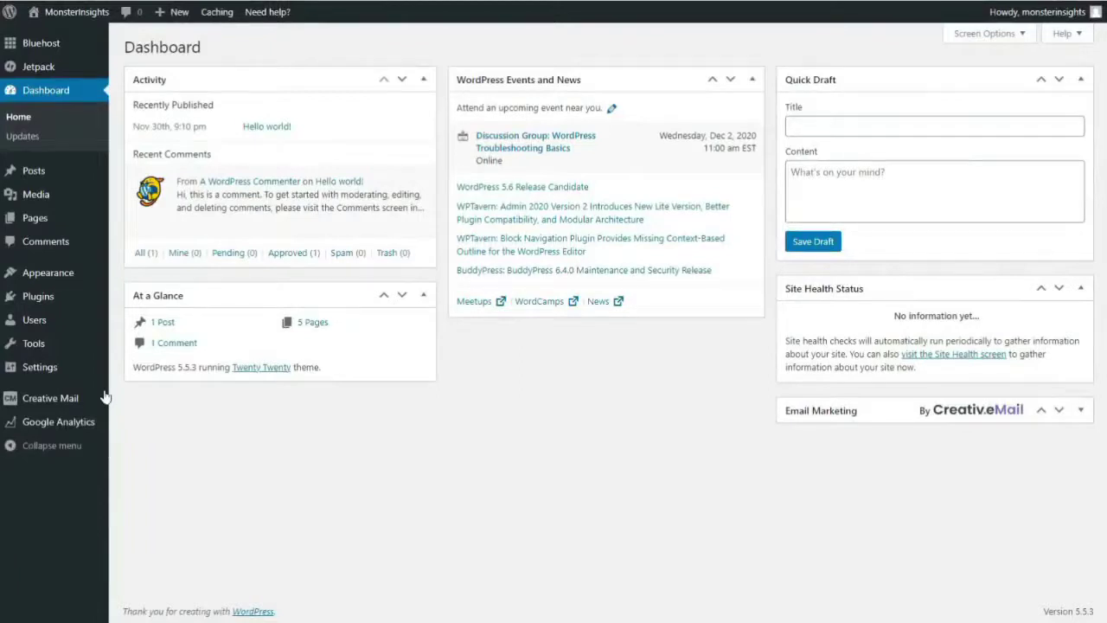
- Upload google-analytics-premium-v7.12.2.zip as a new plugin, install it and activate it
{"action": "left_click", "coordinate": [45, 298]}
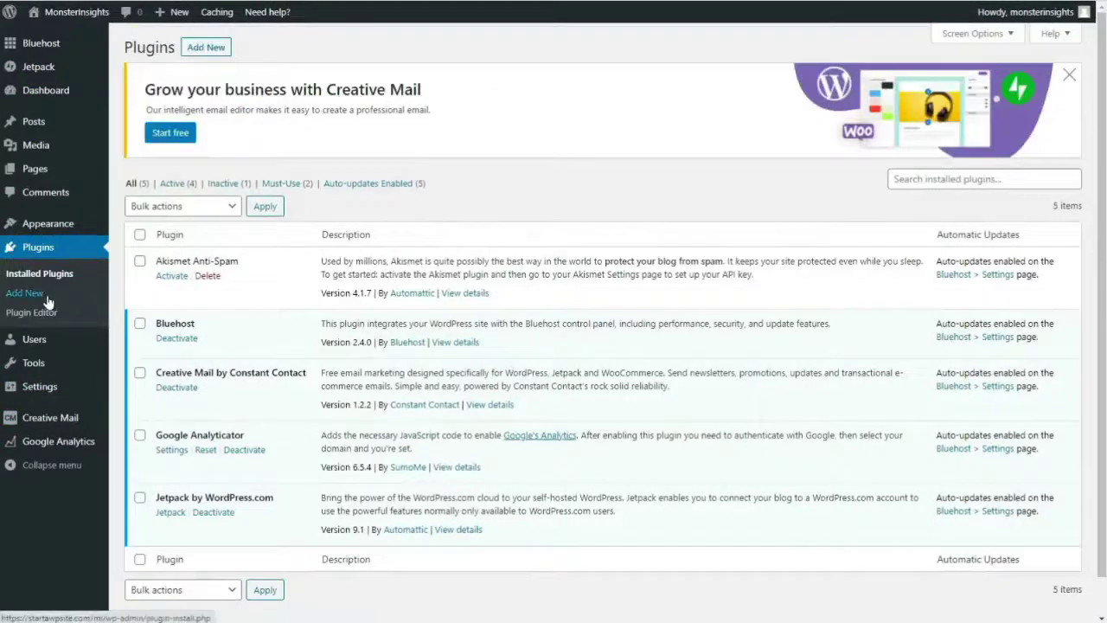
{"action": "left_click", "coordinate": [207, 49]}
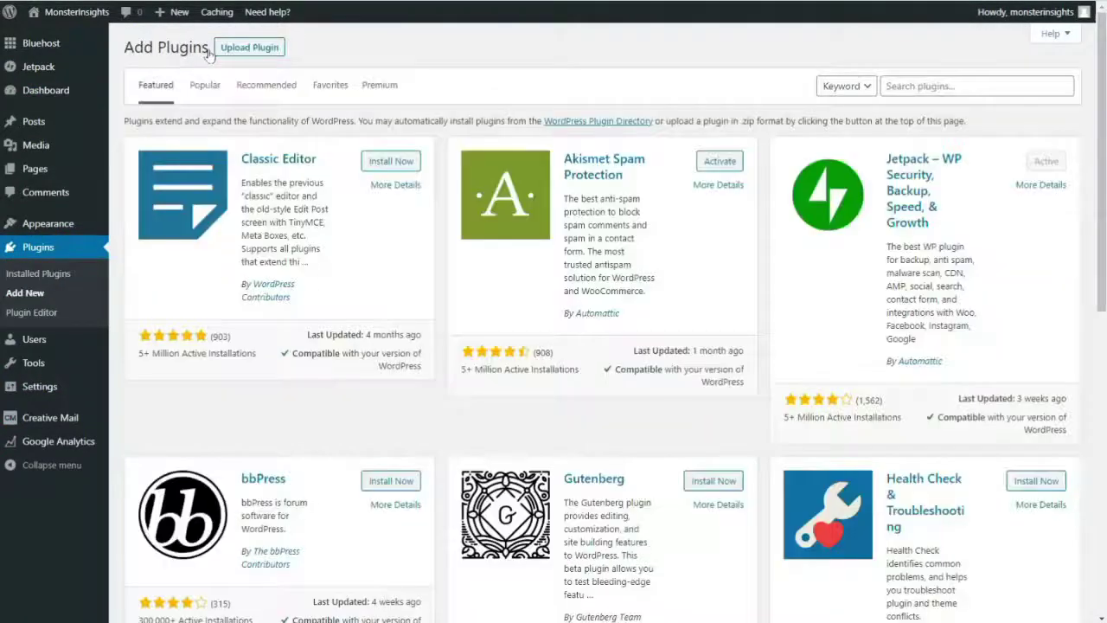
{"action": "left_click", "coordinate": [232, 53]}
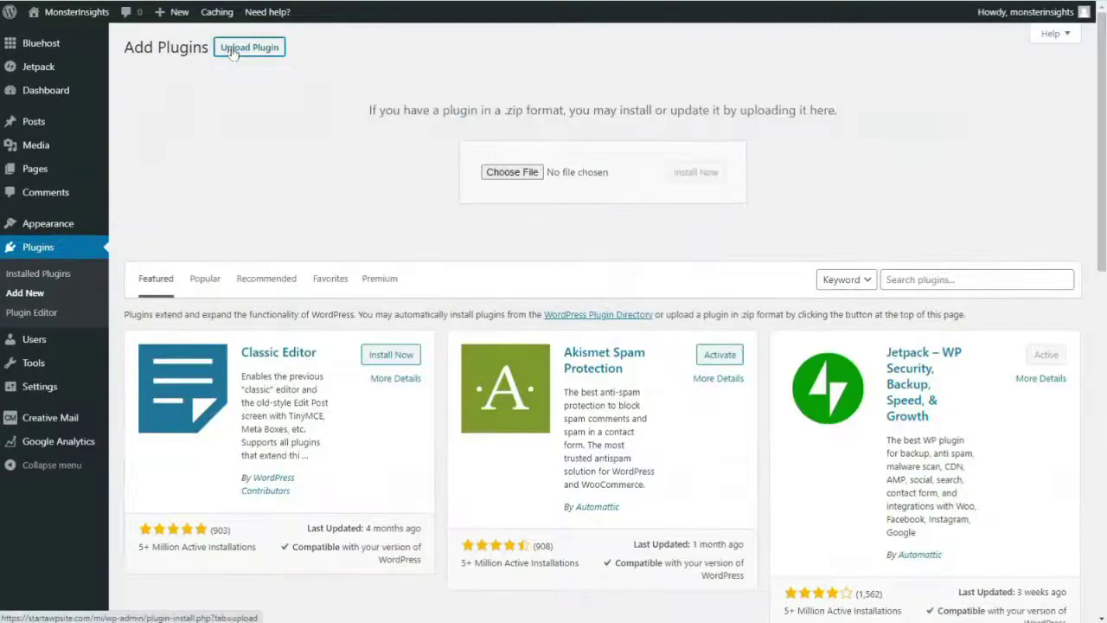
{"action": "left_click", "coordinate": [512, 173]}
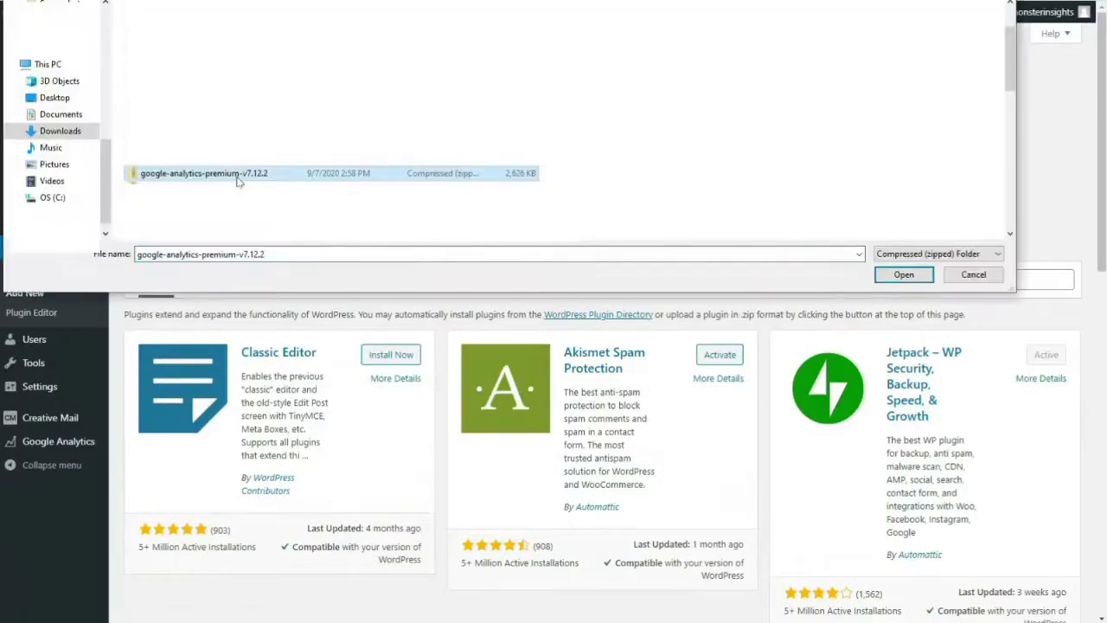
{"action": "double_click", "coordinate": [239, 175]}
{"action": "left_click", "coordinate": [688, 173]}
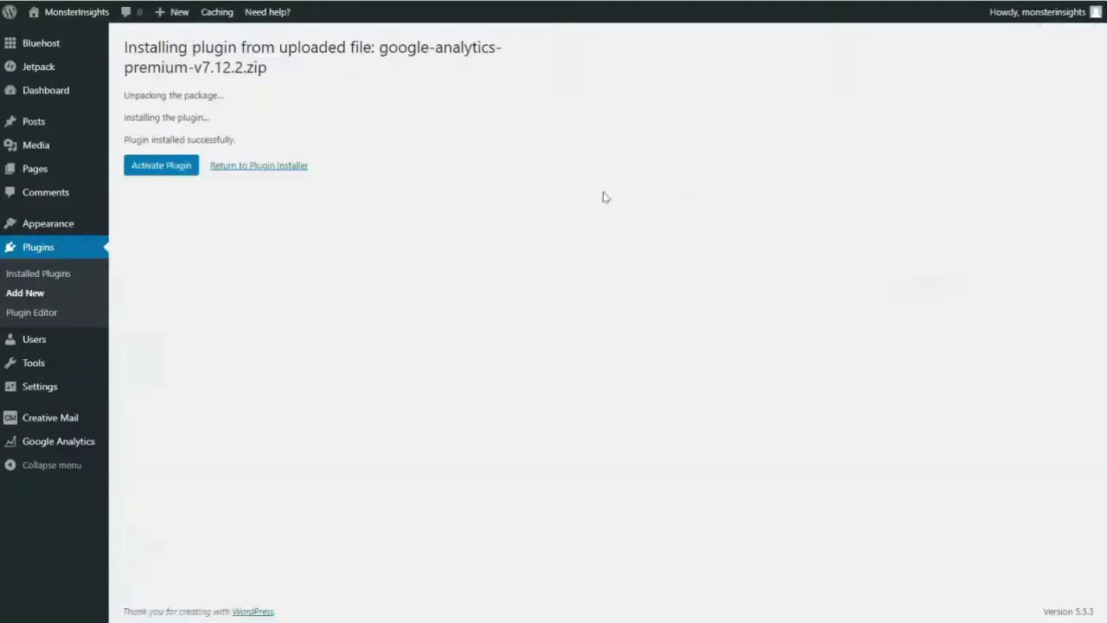
{"action": "left_click", "coordinate": [158, 176]}
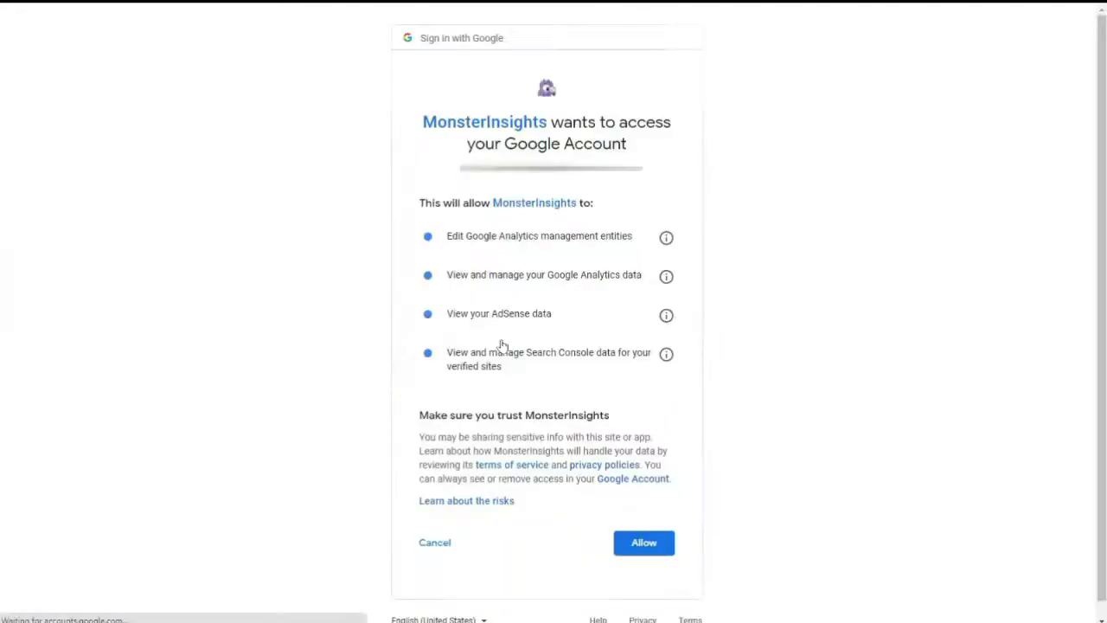
- Grant Google access and connect to the startawpsite.com/mi/ All Web Site Data profile
{"action": "left_click", "coordinate": [637, 542]}
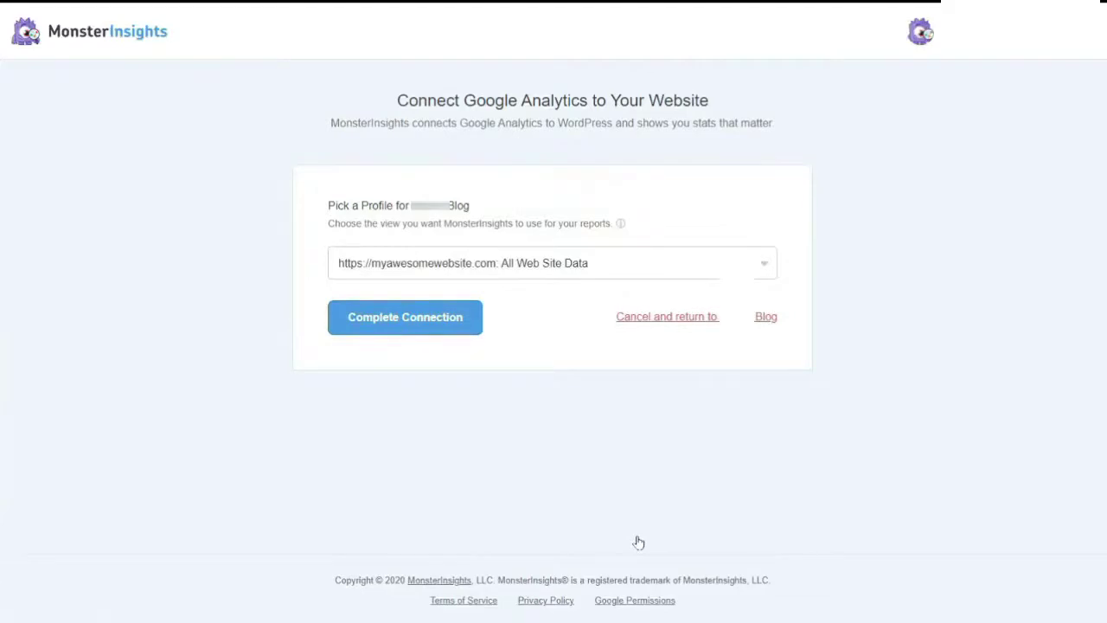
{"action": "left_click", "coordinate": [767, 273]}
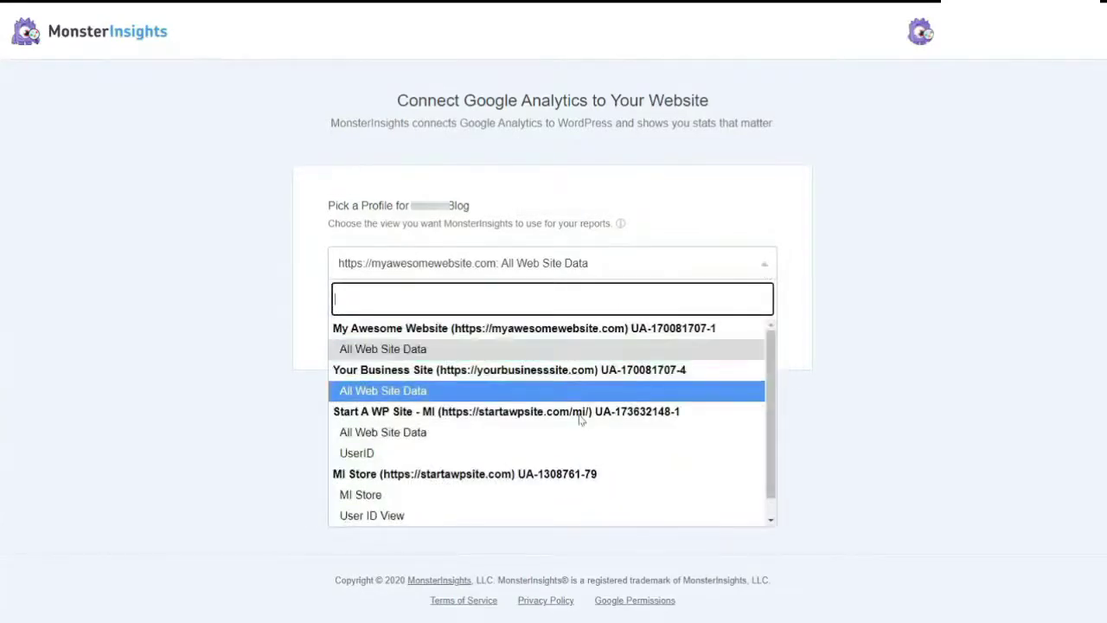
{"action": "left_click", "coordinate": [394, 439]}
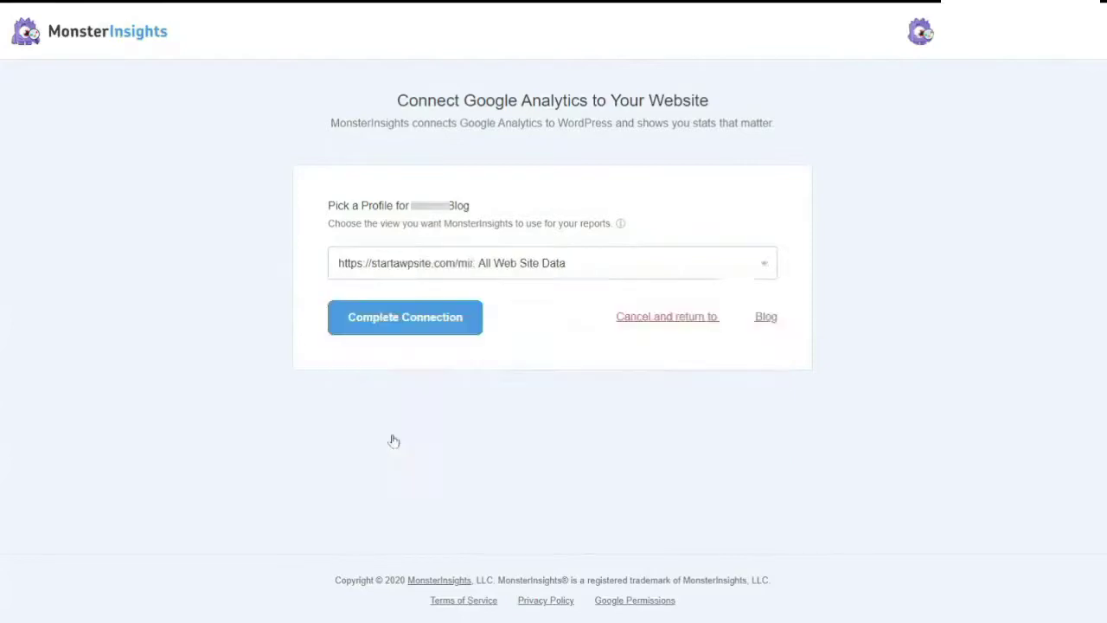
{"action": "left_click", "coordinate": [407, 326]}
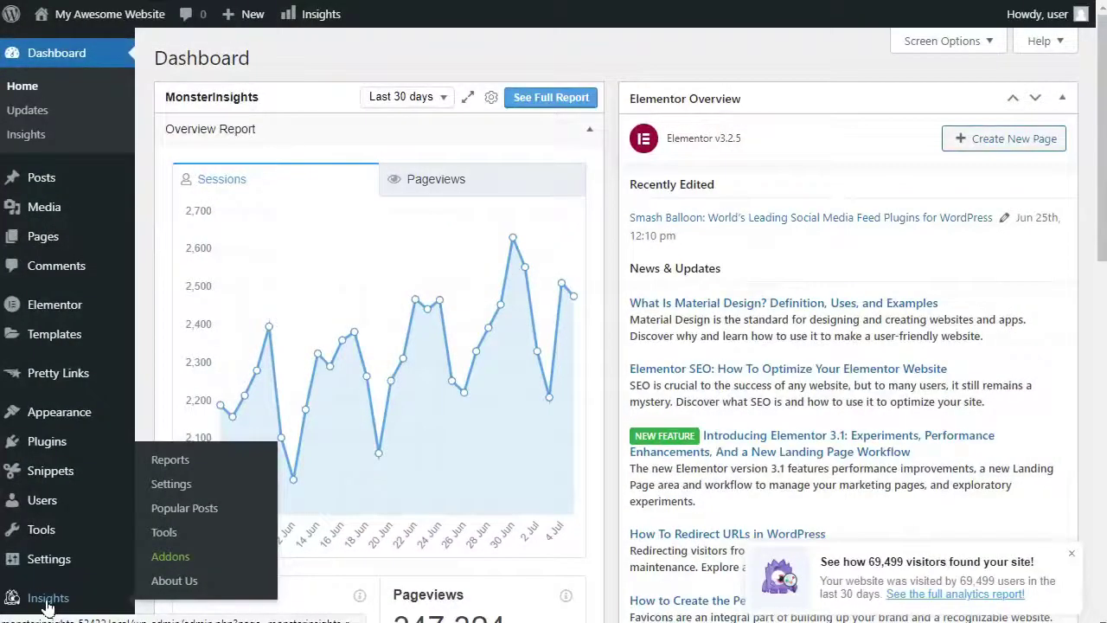
- In MonsterInsights Publisher settings, add affiliate path /amazon/ labelled amazon and save
{"action": "left_click", "coordinate": [180, 488]}
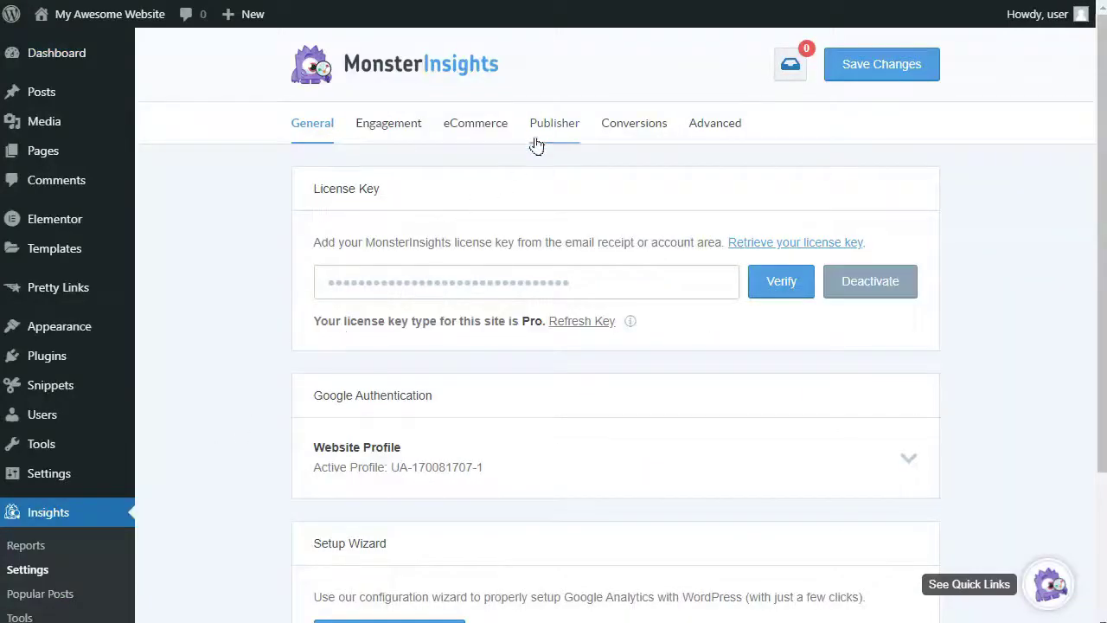
{"action": "left_click", "coordinate": [536, 141]}
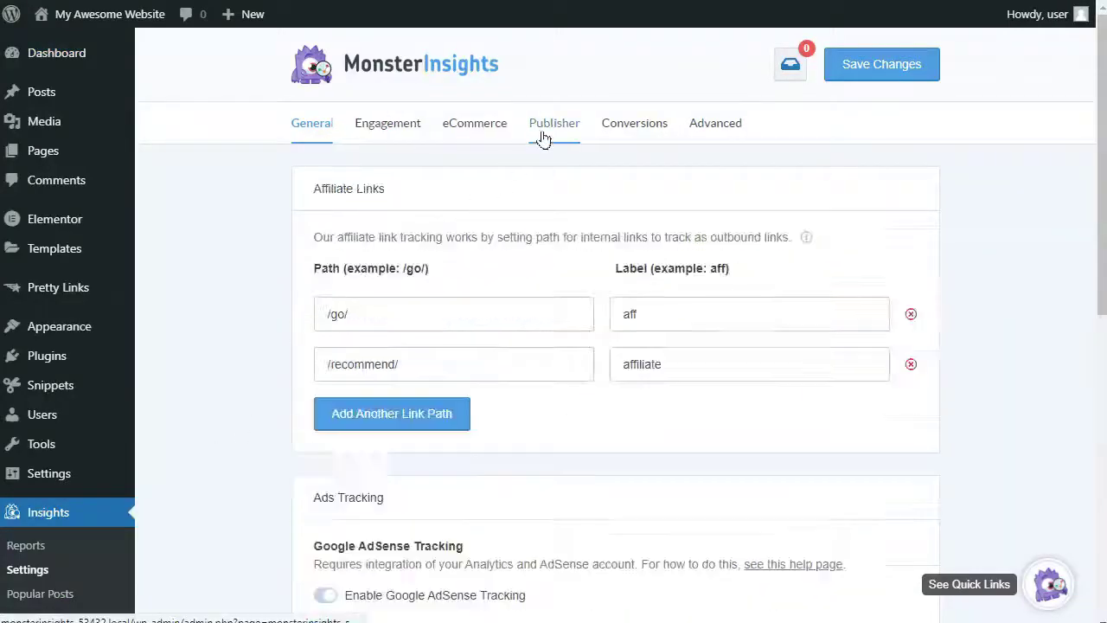
{"action": "left_click", "coordinate": [386, 415]}
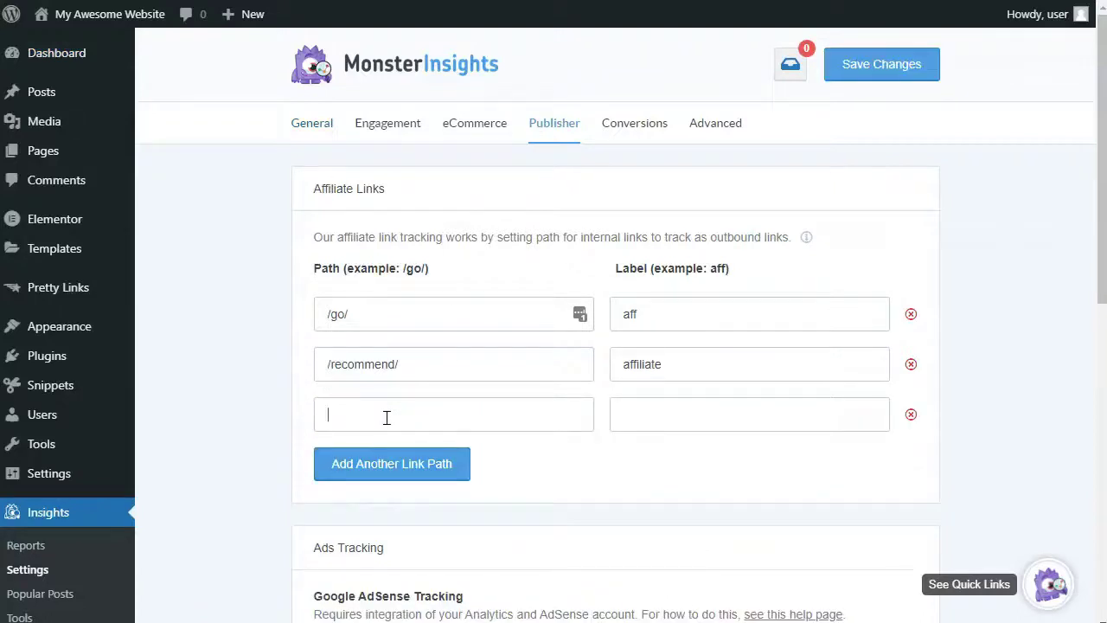
{"action": "type", "text": "/amazon/"}
{"action": "key", "text": "Tab"}
{"action": "type", "text": "ama"}
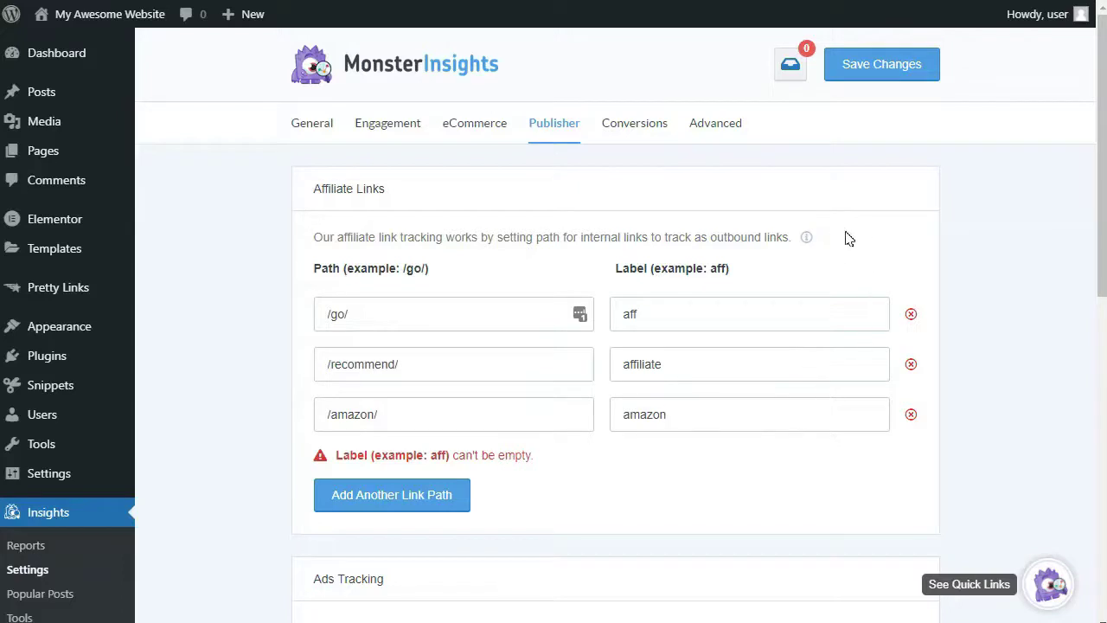
{"action": "left_click", "coordinate": [872, 69]}
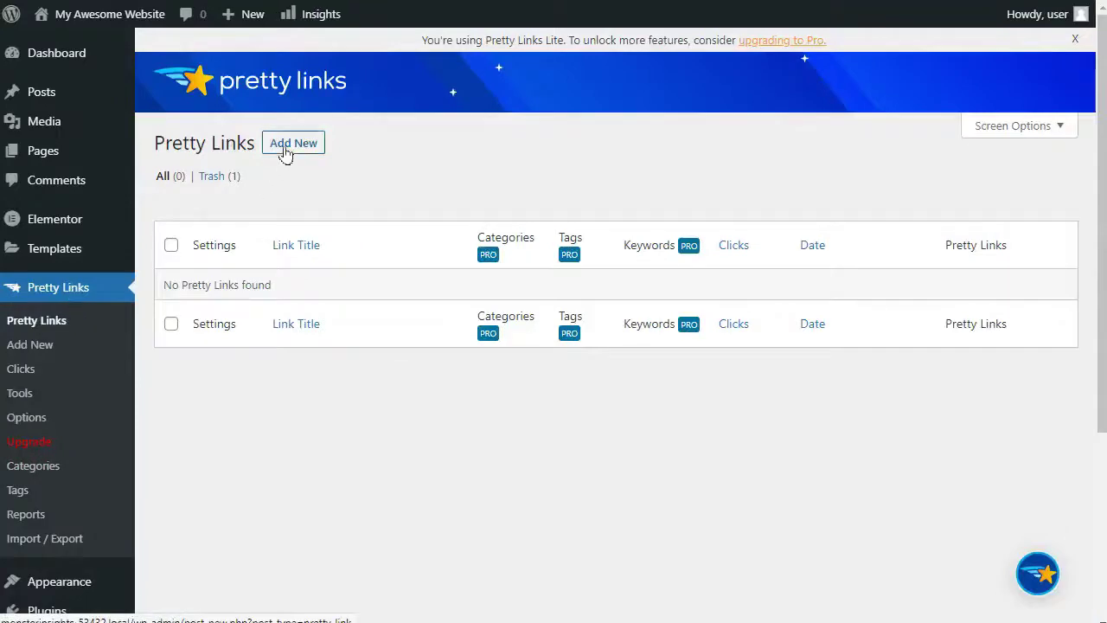
- Add a Pretty Link to the pasted Amazon URL with slug amazon/fire-stick-4k and publish it
{"action": "left_click", "coordinate": [285, 144]}
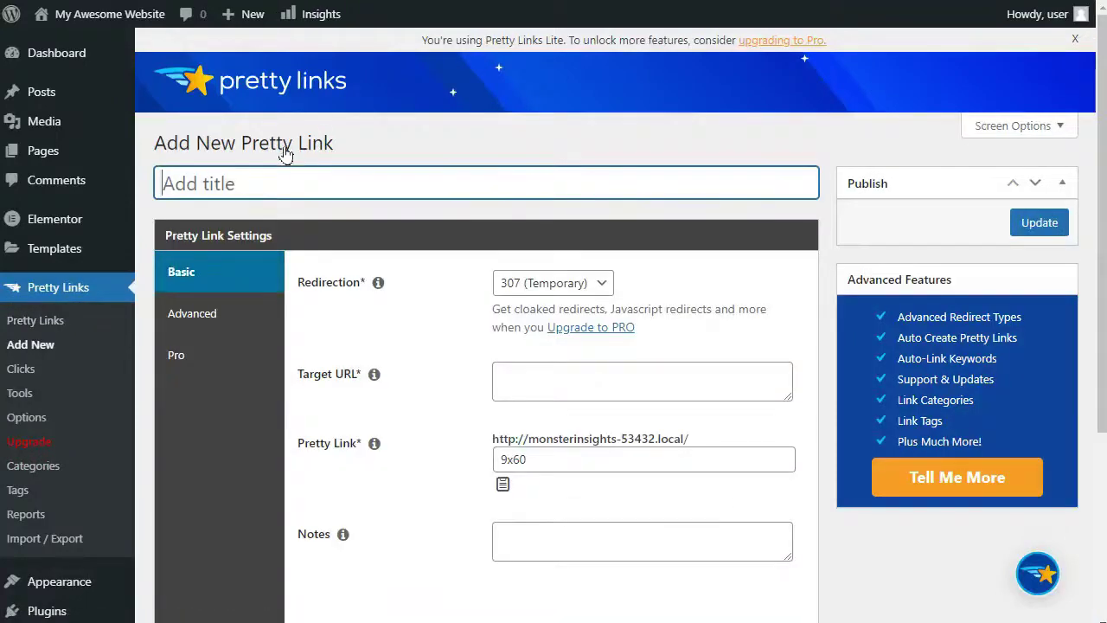
{"action": "left_click", "coordinate": [556, 376]}
{"action": "key", "text": "ctrl+v"}
{"action": "left_click", "coordinate": [542, 457]}
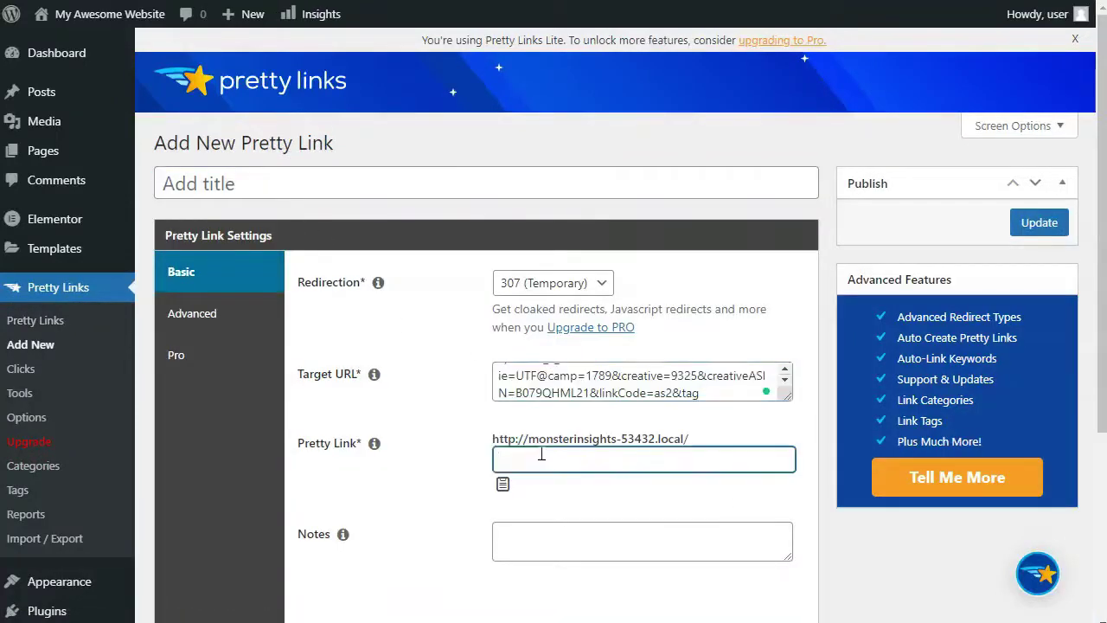
{"action": "type", "text": "amazon/fire-stick-4k"}
{"action": "left_click", "coordinate": [1034, 225]}
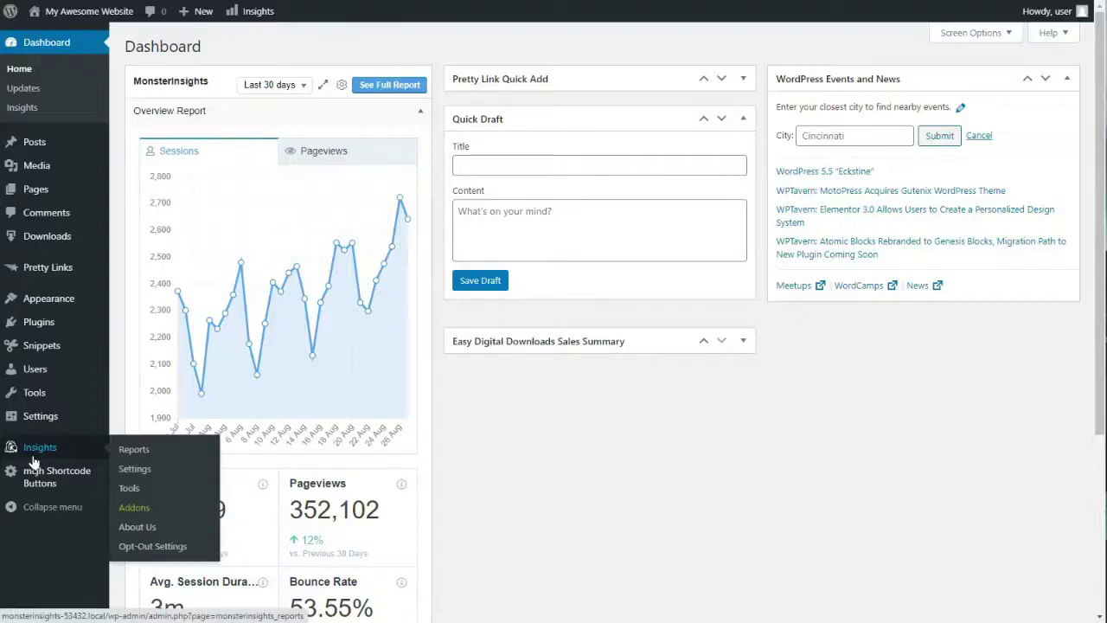
- Open the MonsterInsights Publishers report and scroll to the Top Affiliate Links table
{"action": "left_click", "coordinate": [131, 450]}
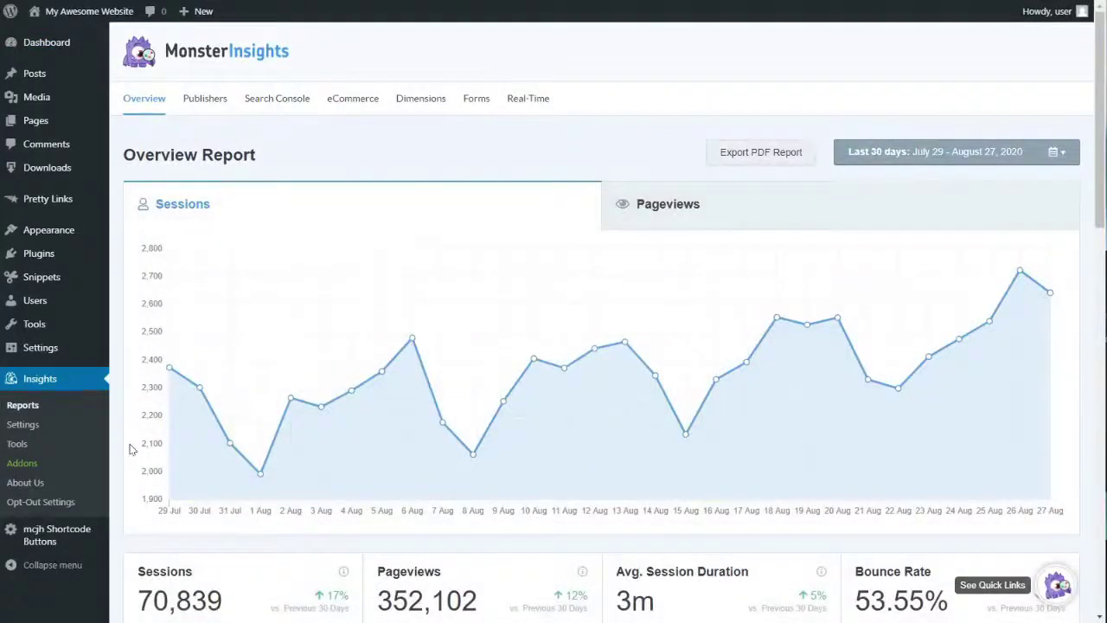
{"action": "left_click", "coordinate": [204, 108]}
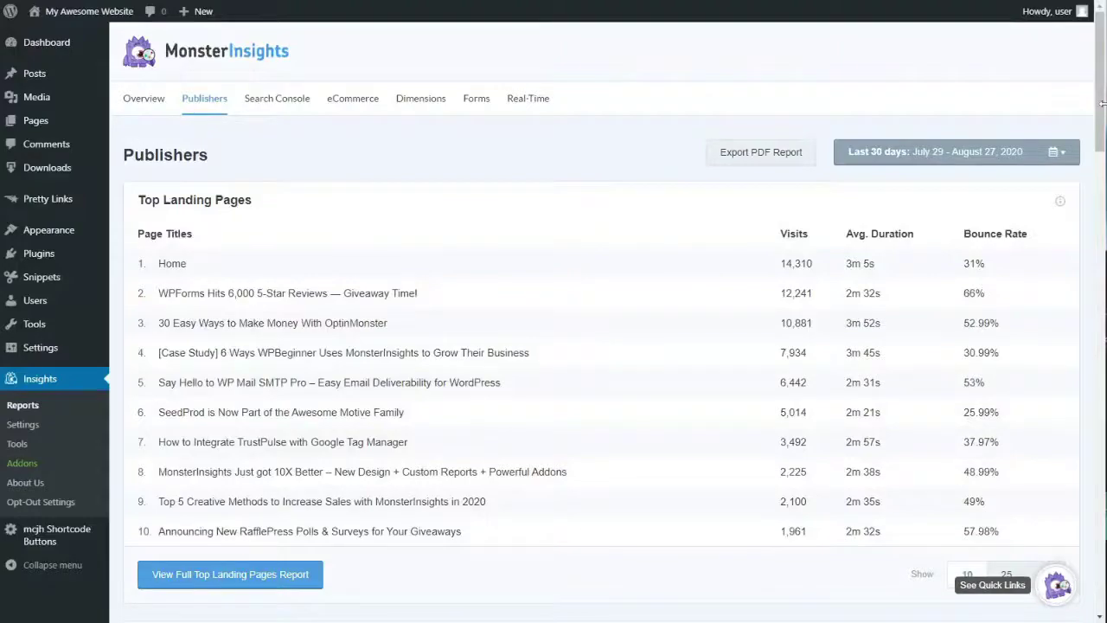
{"action": "left_click_drag", "start_coordinate": [1102, 104], "coordinate": [1102, 324]}
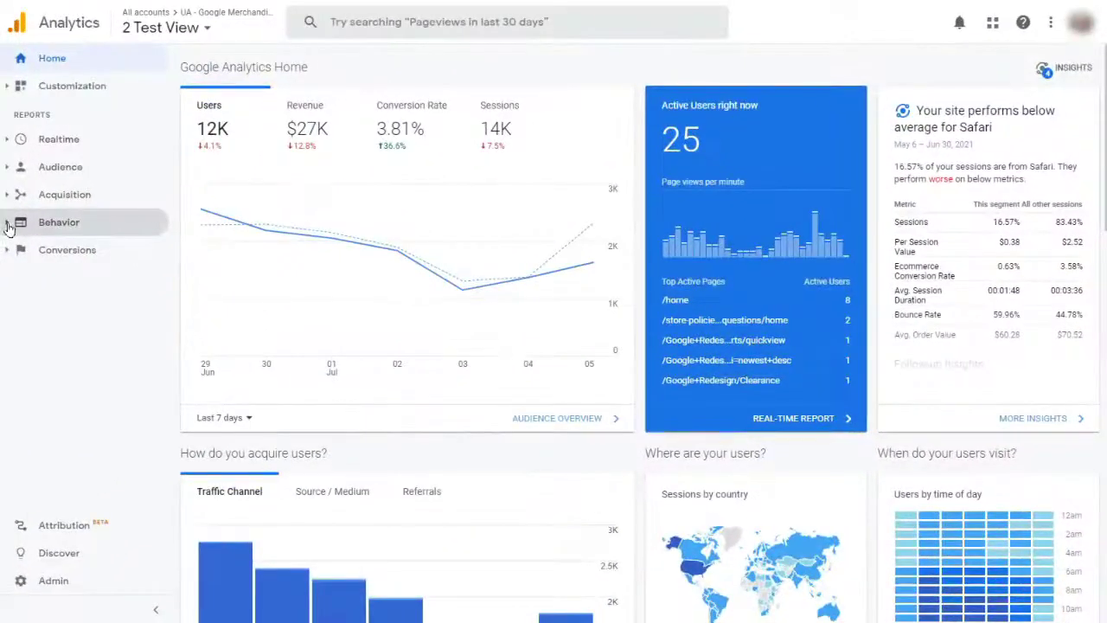
- Navigate Behavior > Events, passing through Top Events, to the Event Pages report
{"action": "left_click", "coordinate": [9, 225]}
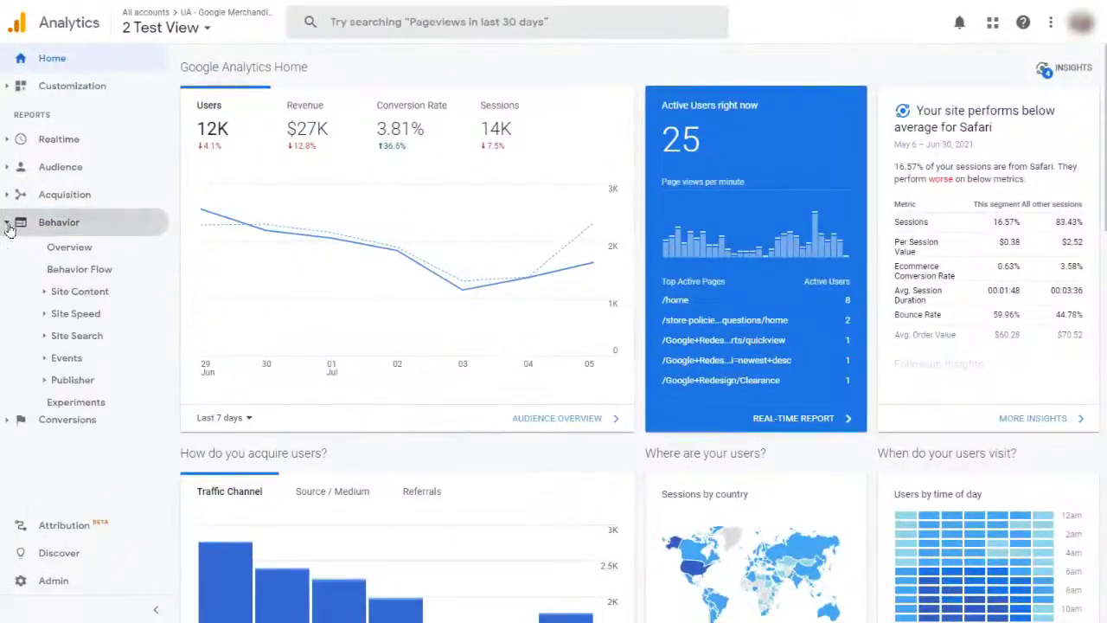
{"action": "left_click", "coordinate": [45, 361]}
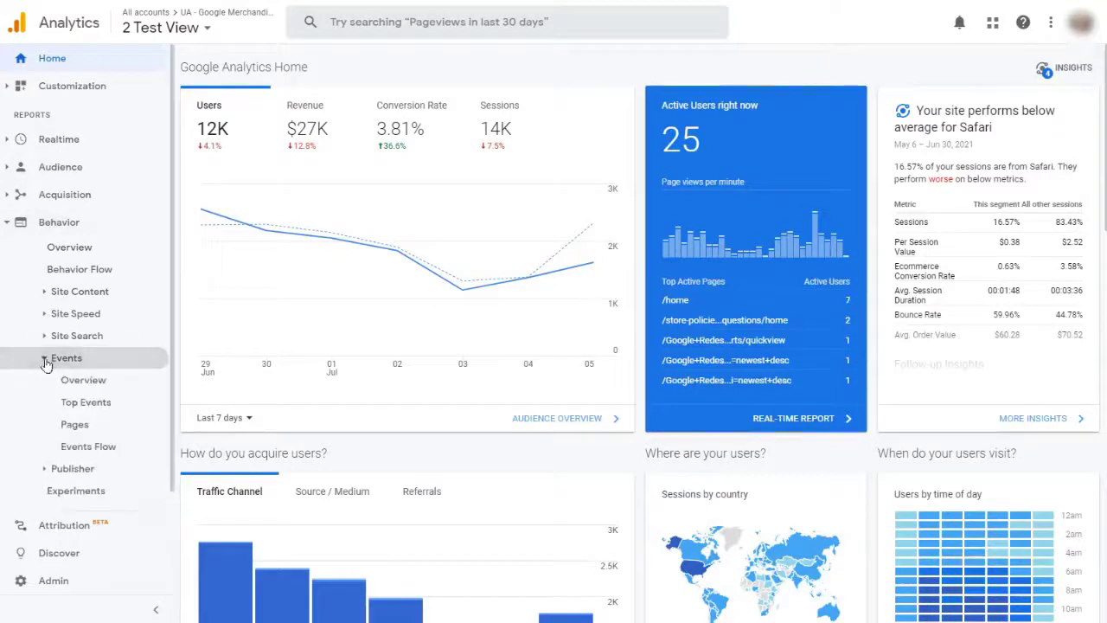
{"action": "left_click", "coordinate": [81, 405]}
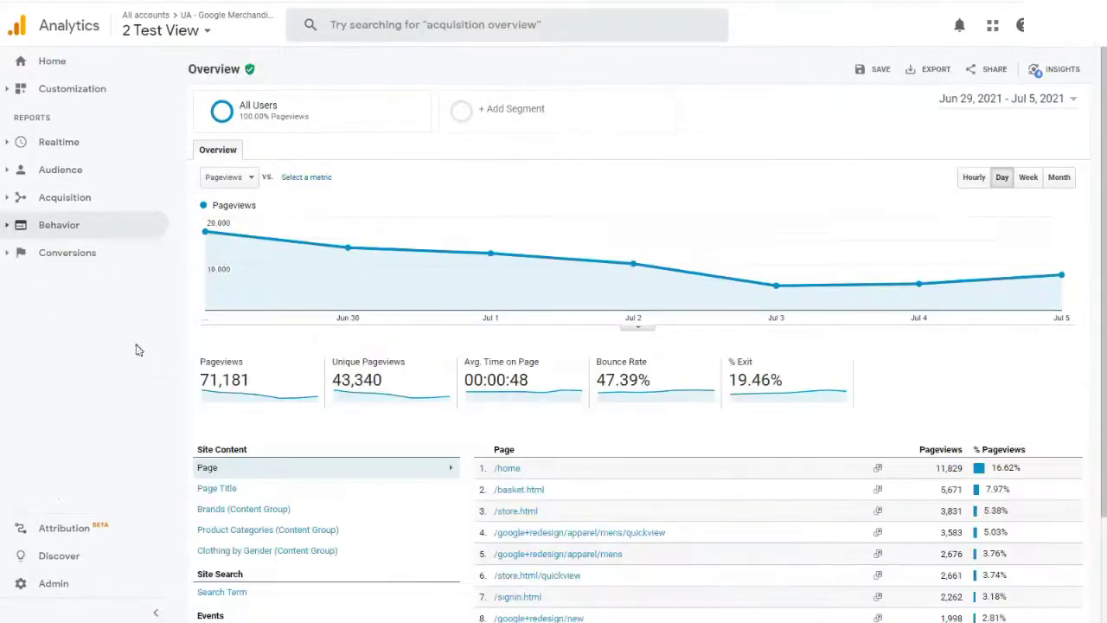
{"action": "left_click", "coordinate": [13, 229]}
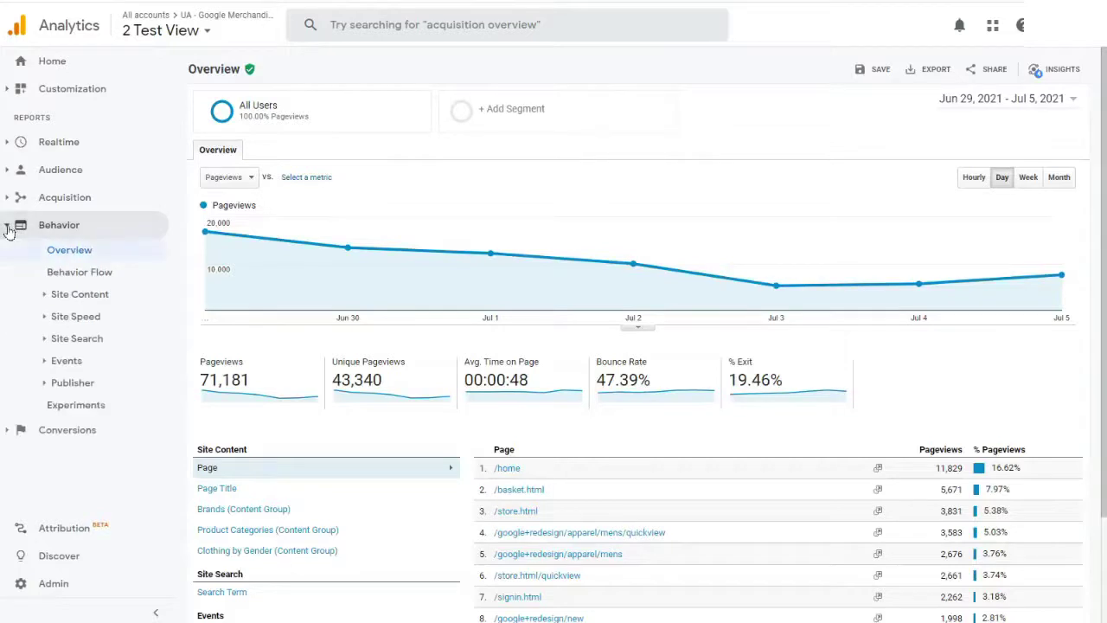
{"action": "left_click", "coordinate": [43, 362]}
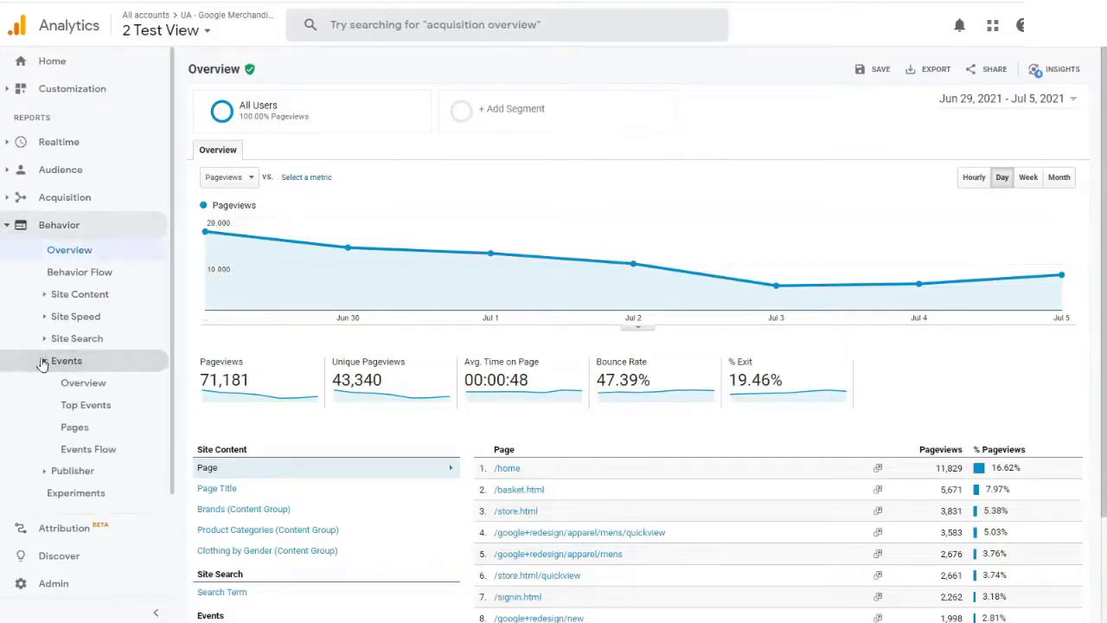
{"action": "left_click", "coordinate": [75, 427]}
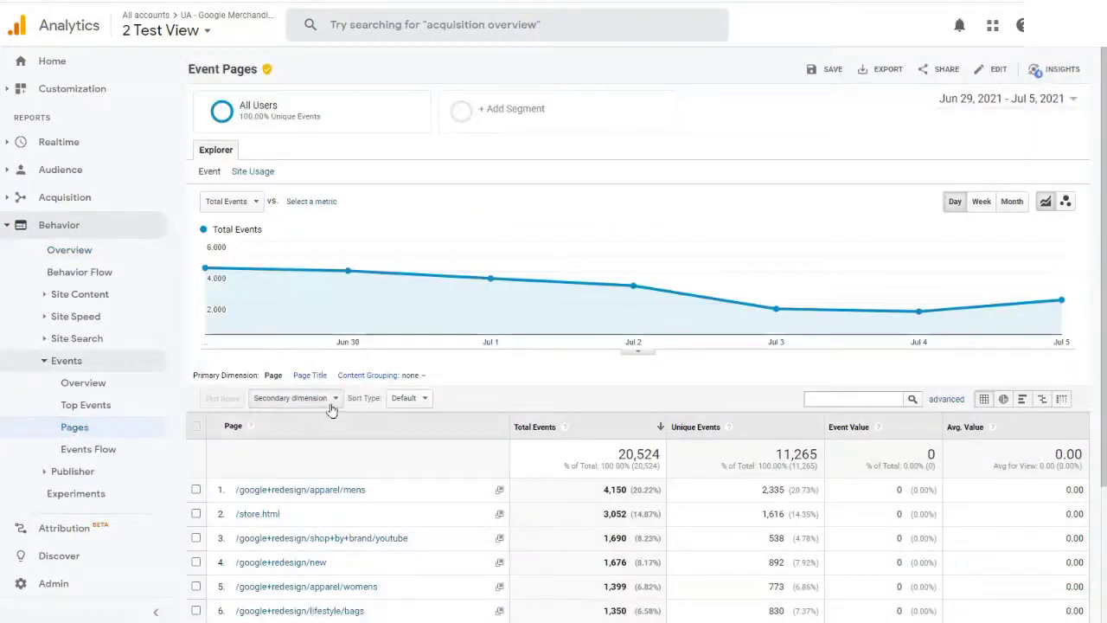
- Add Event Action as the secondary dimension and start an advanced table filter
{"action": "left_click", "coordinate": [329, 404]}
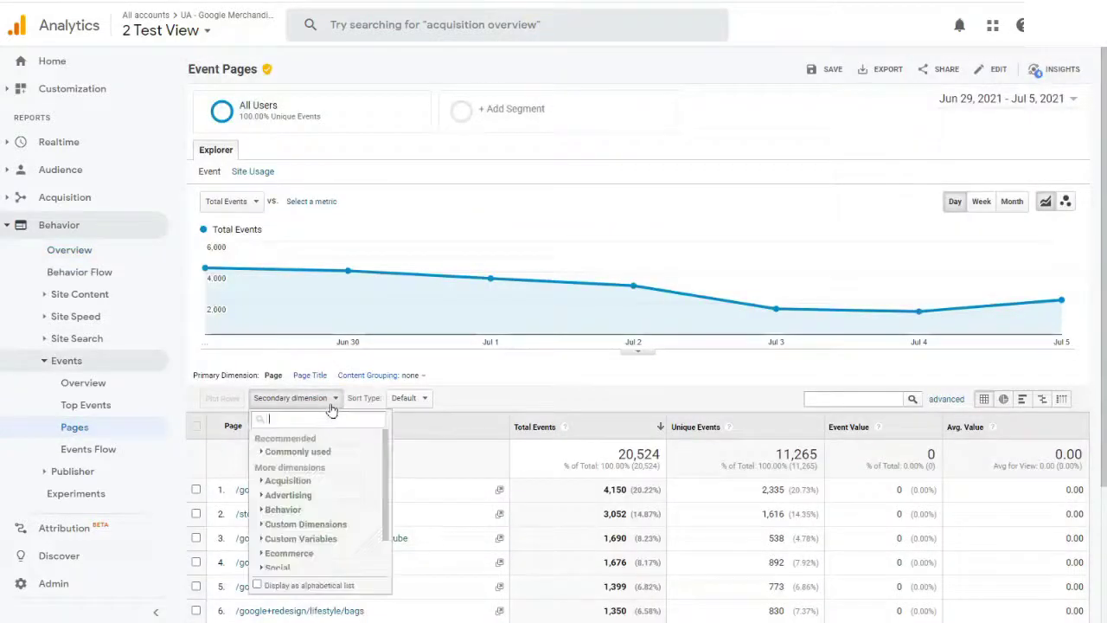
{"action": "type", "text": "action"}
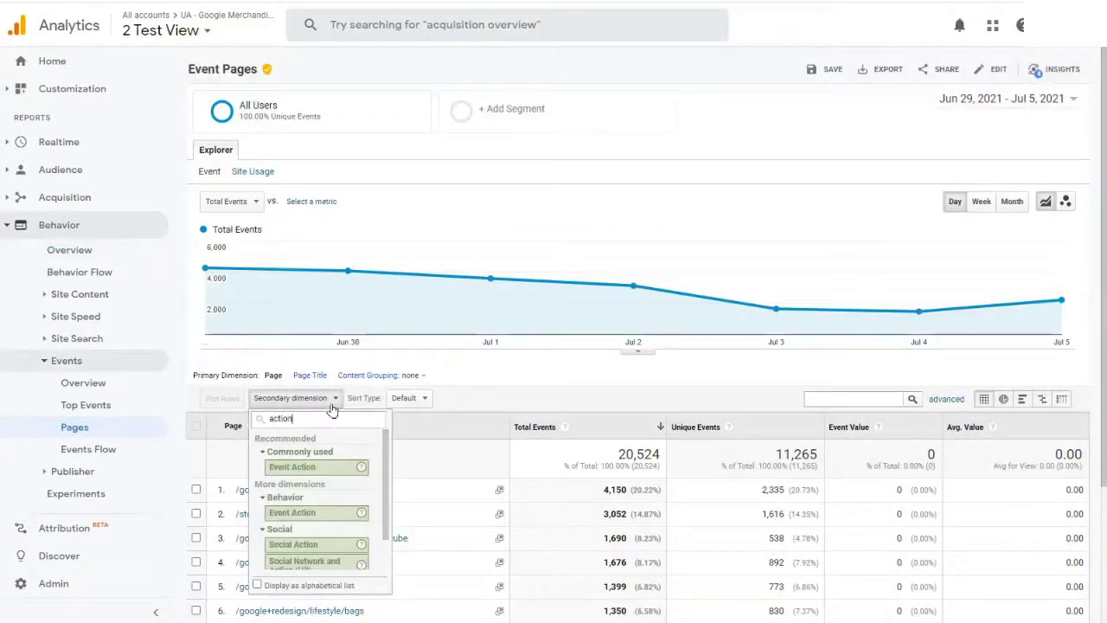
{"action": "left_click", "coordinate": [330, 466]}
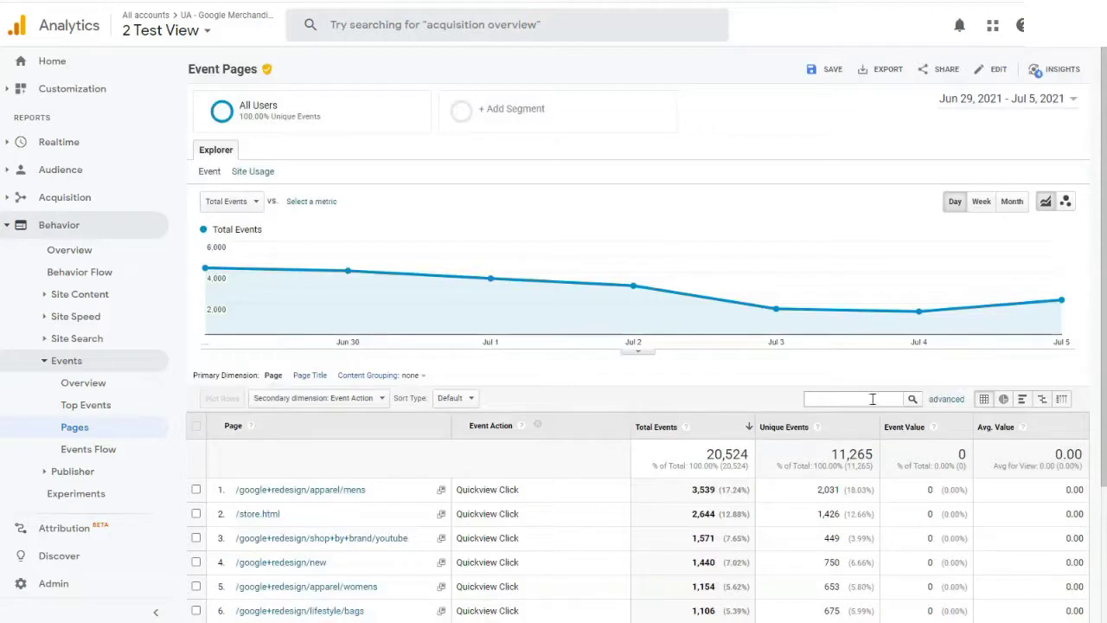
{"action": "left_click", "coordinate": [946, 400]}
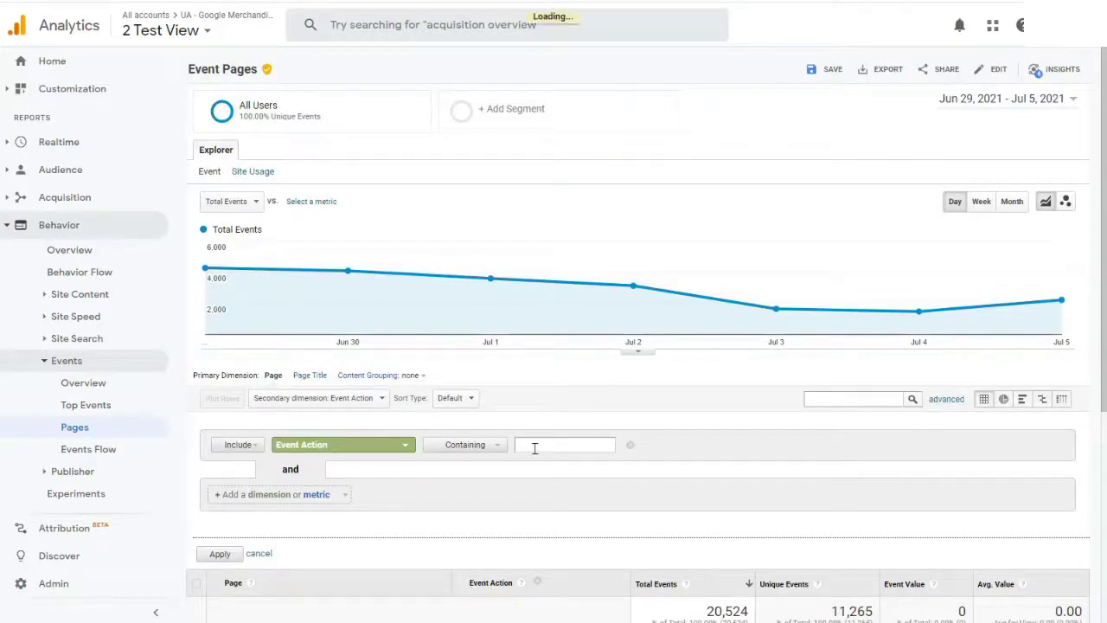
- Apply the advanced filter with Event Action containing 'amazon'
{"action": "type", "text": "amazon"}
{"action": "key", "text": "Return"}
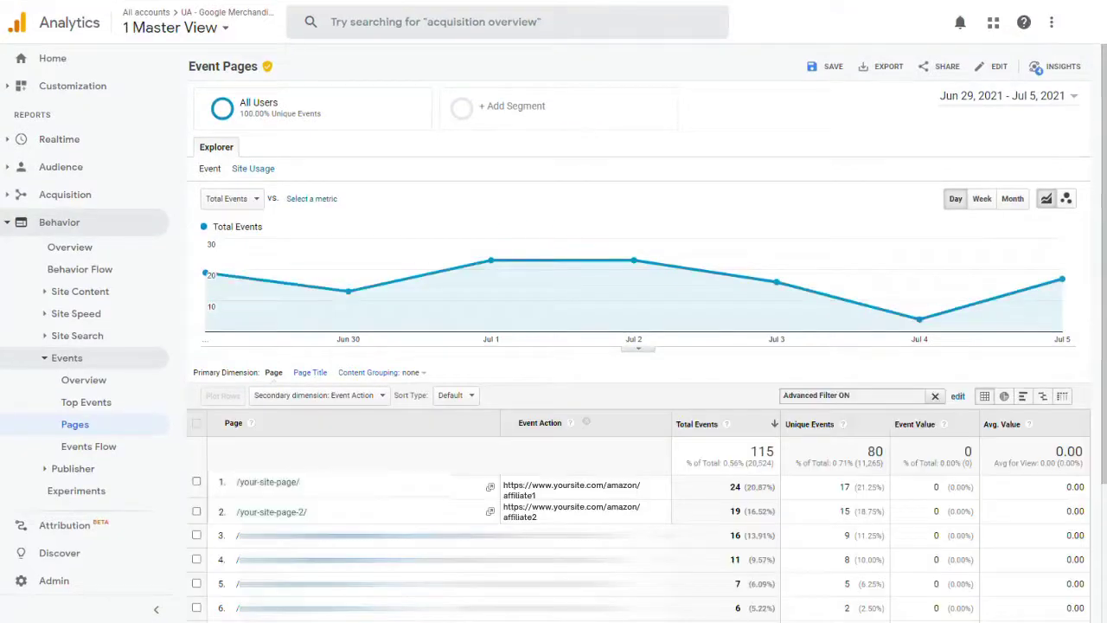